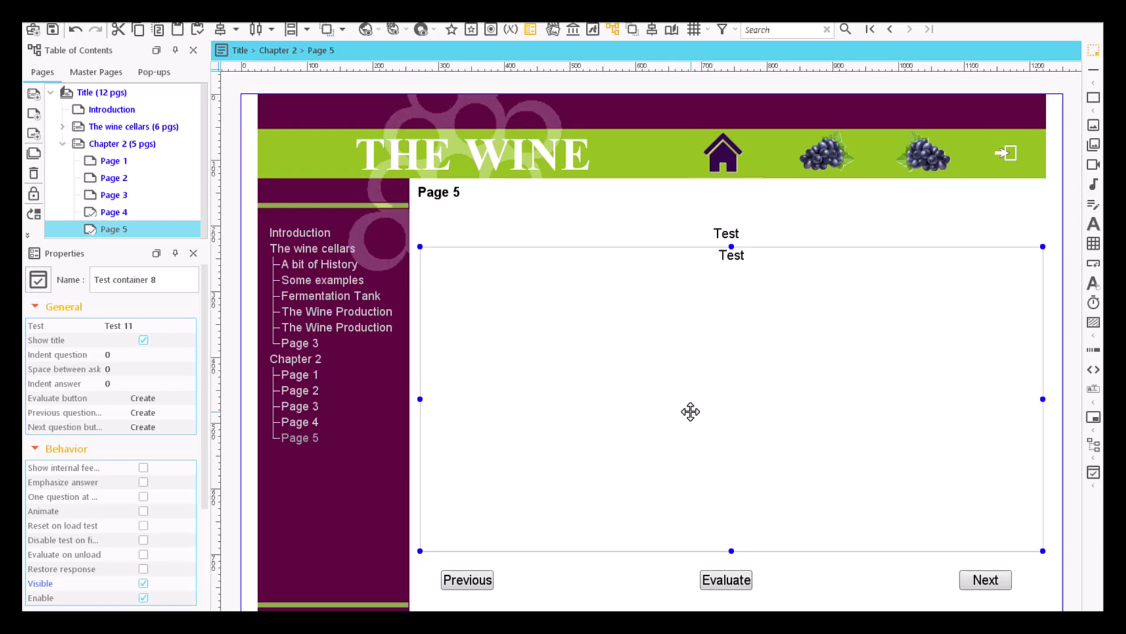
# Step: Add a 'Multiple response 2' question under Test 1 in the Page 5 test container and select it
pyautogui.doubleClick(690, 411)
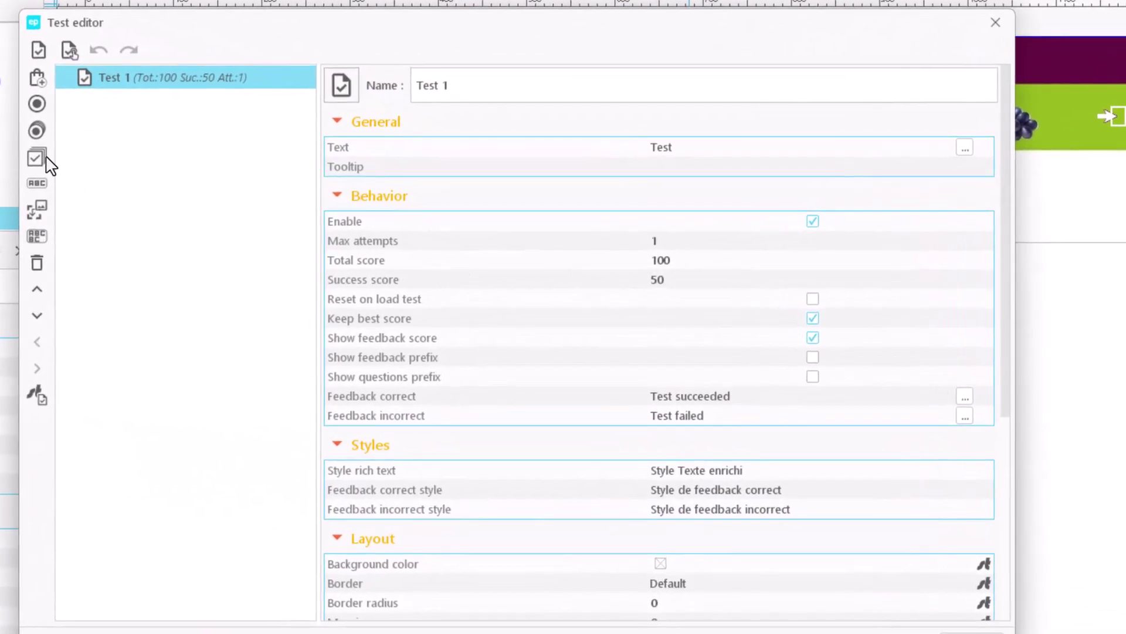
pyautogui.click(38, 158)
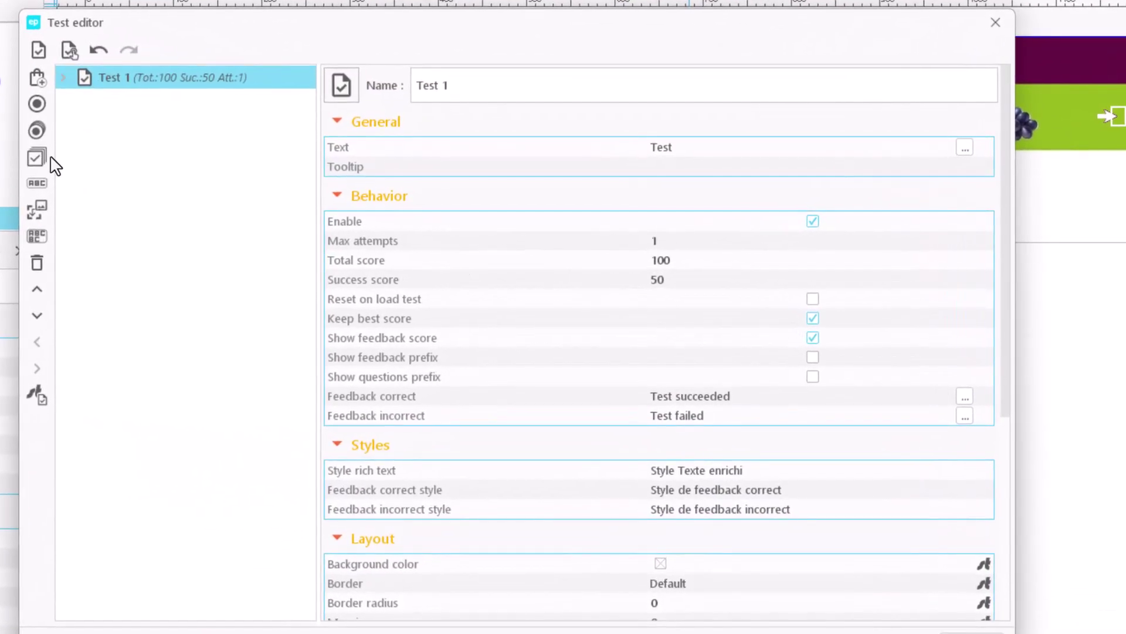
pyautogui.click(64, 78)
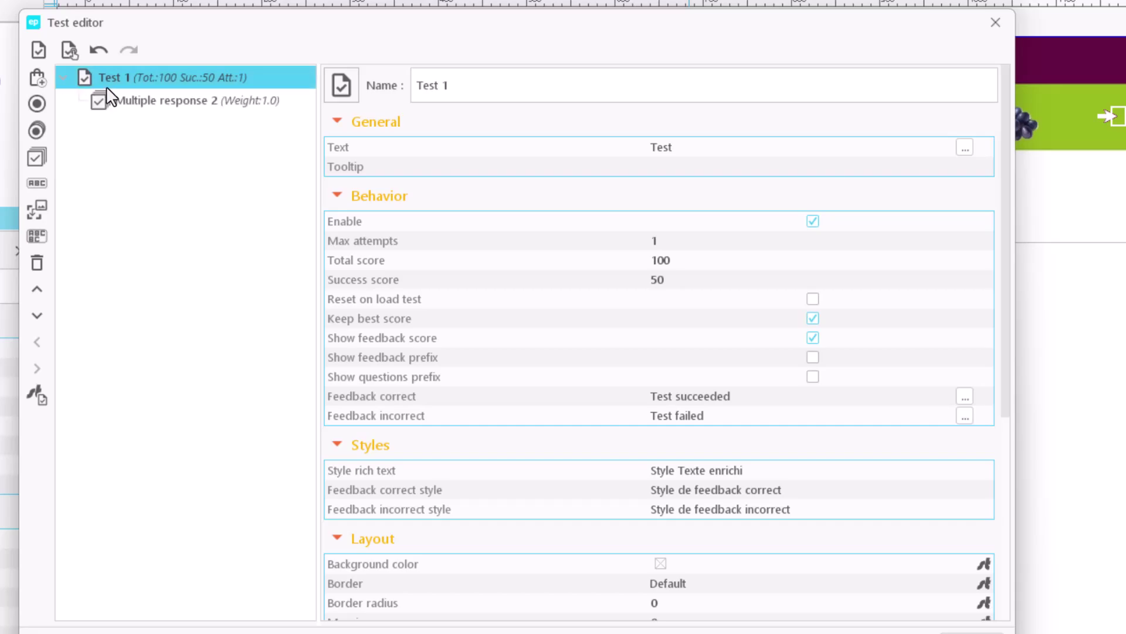
# Step: Switch 'Multiple response 2' to Advanced mode and check its name in the question properties
pyautogui.click(180, 102)
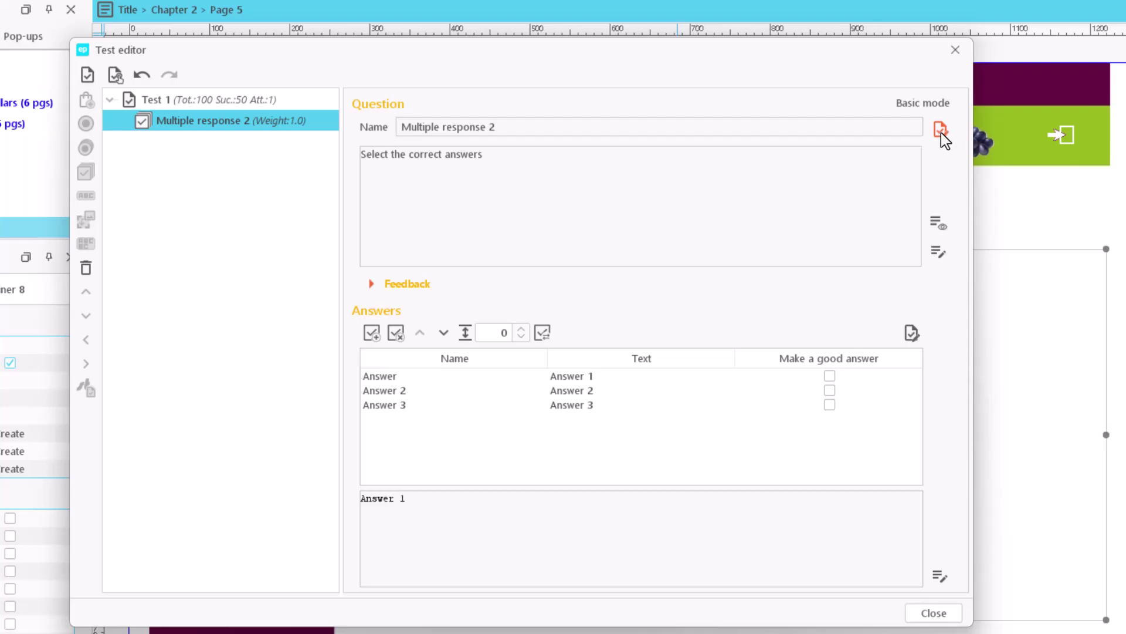
pyautogui.click(934, 105)
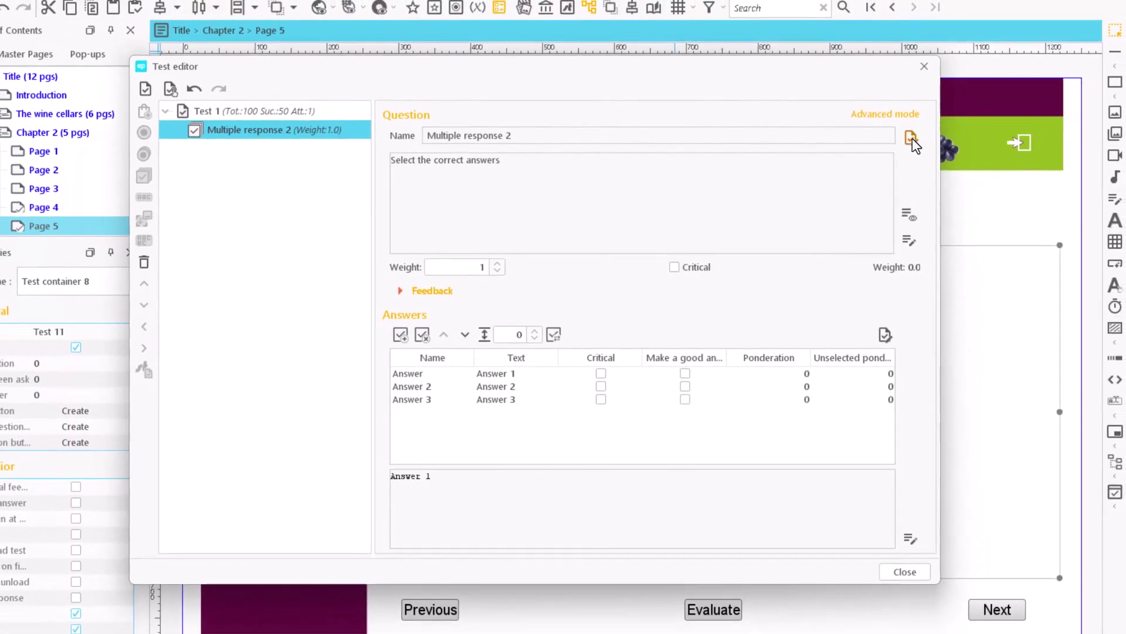
pyautogui.click(912, 139)
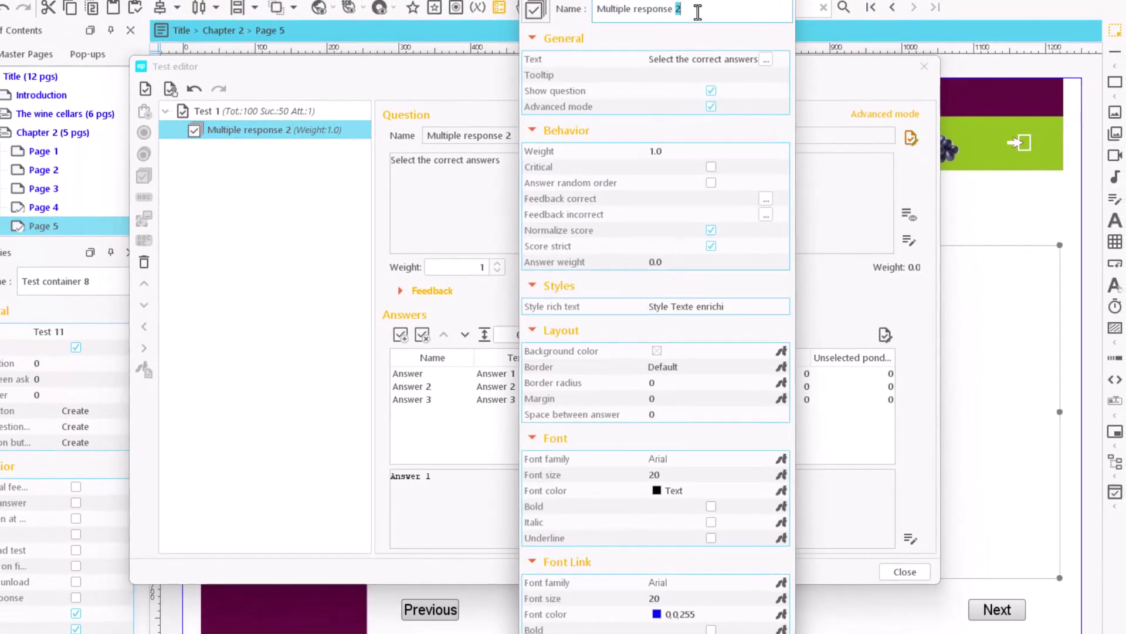
pyautogui.moveTo(682, 10); pyautogui.dragTo(672, 13)
pyautogui.click(796, 8)
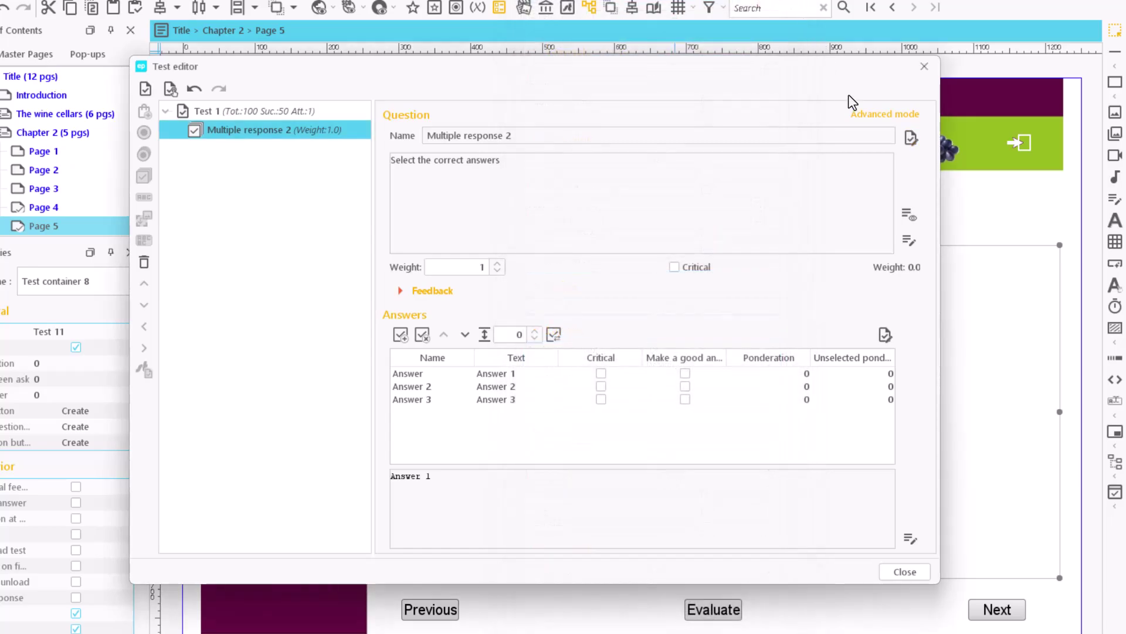
pyautogui.click(909, 240)
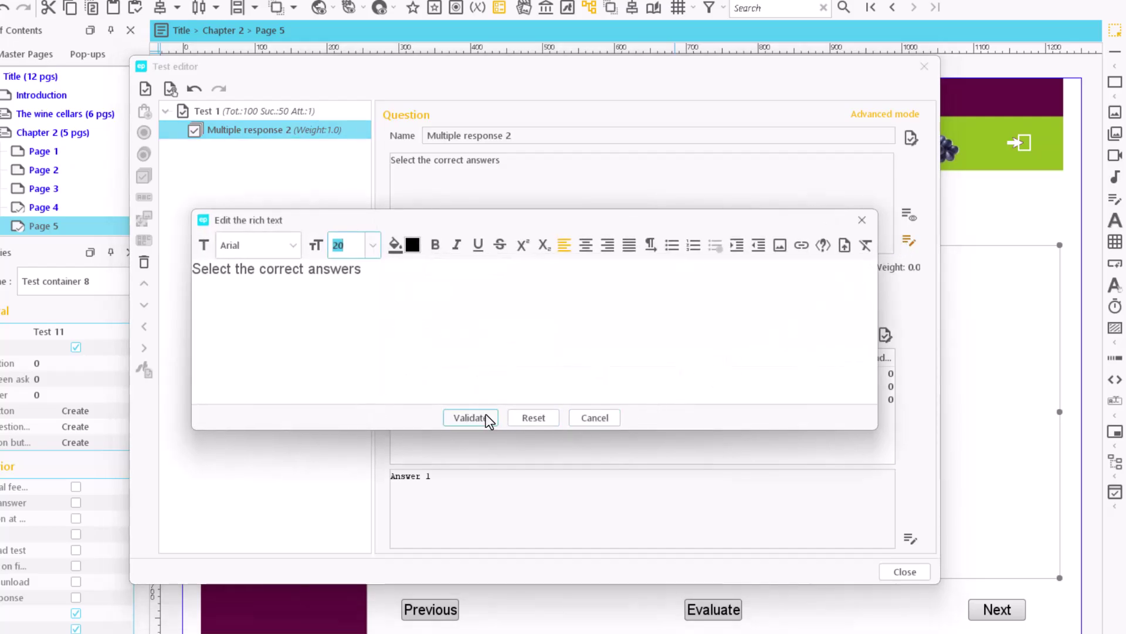
pyautogui.click(472, 417)
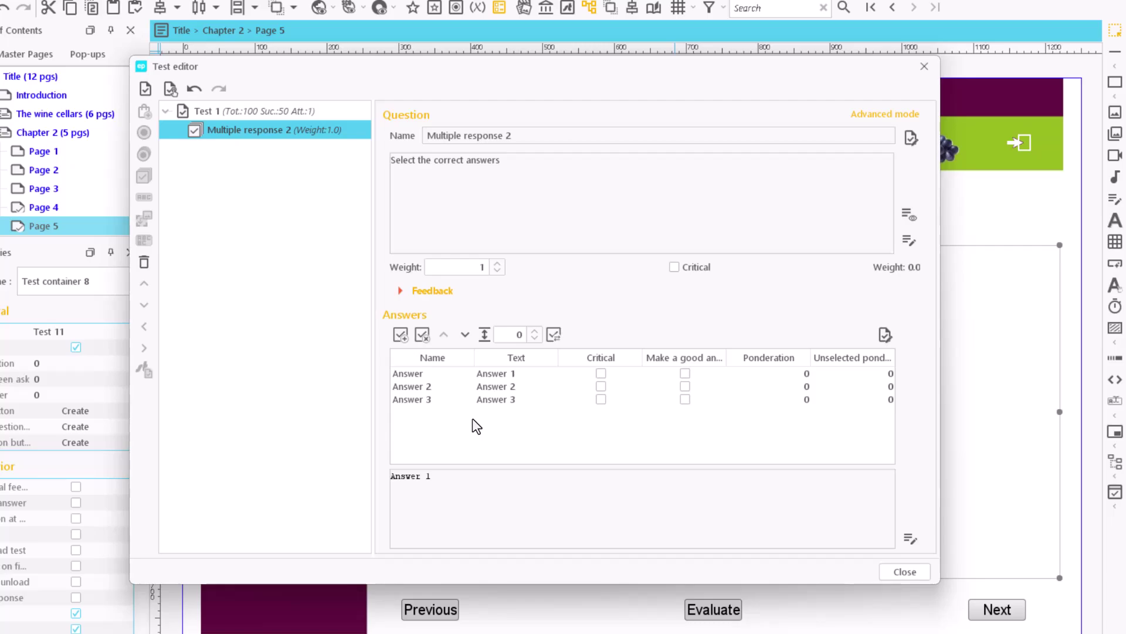
pyautogui.click(399, 336)
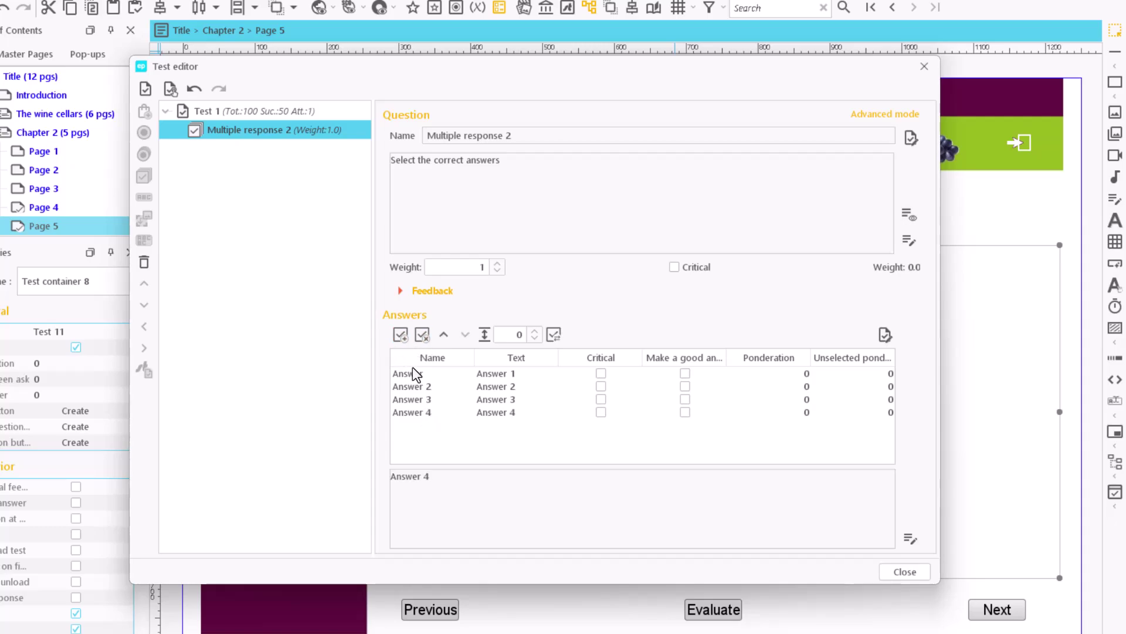
pyautogui.click(400, 336)
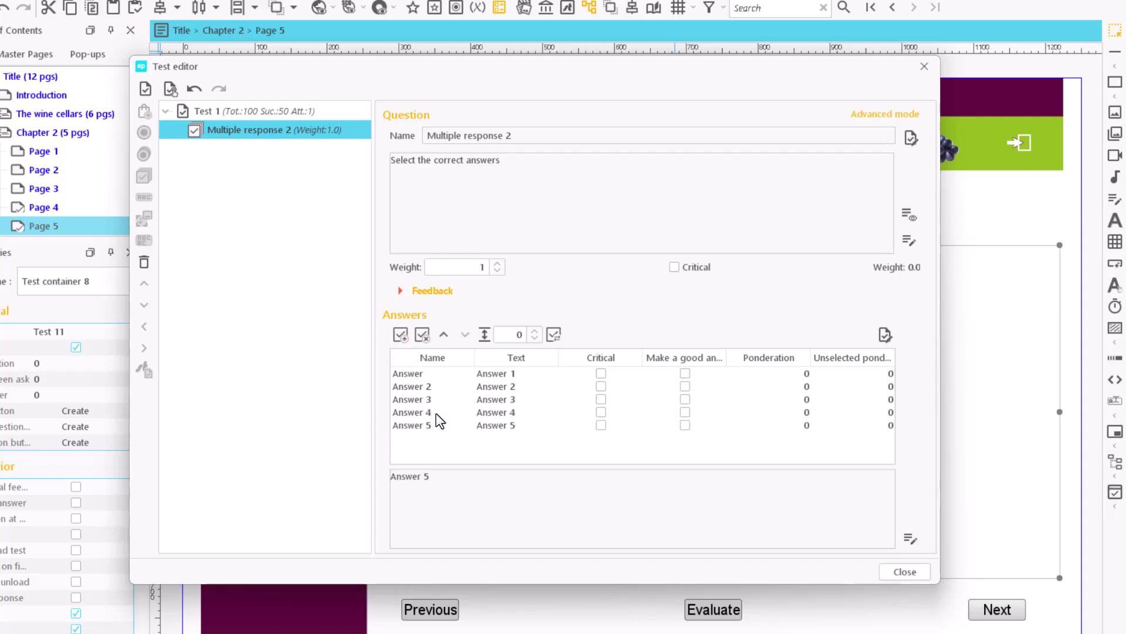
pyautogui.click(436, 413)
pyautogui.click(422, 334)
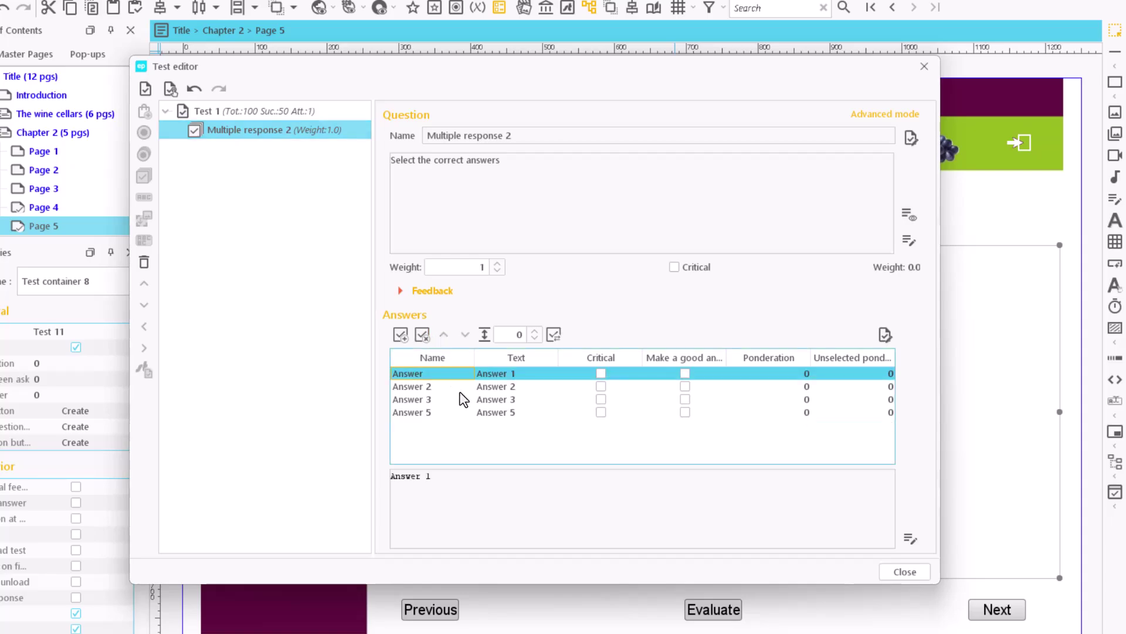
pyautogui.click(447, 414)
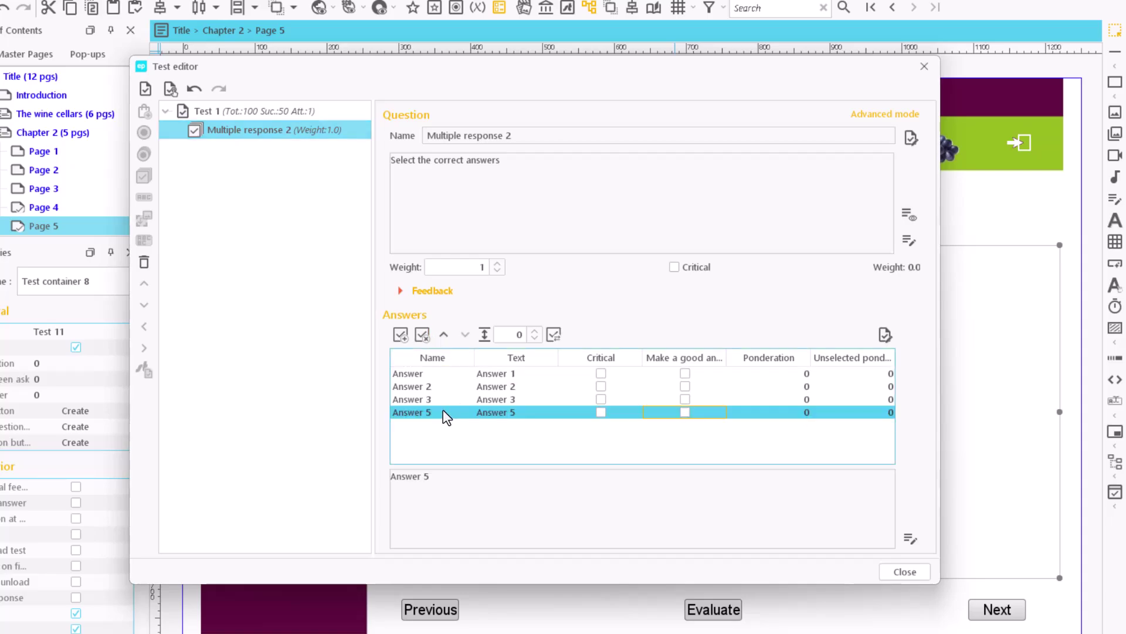
pyautogui.click(422, 334)
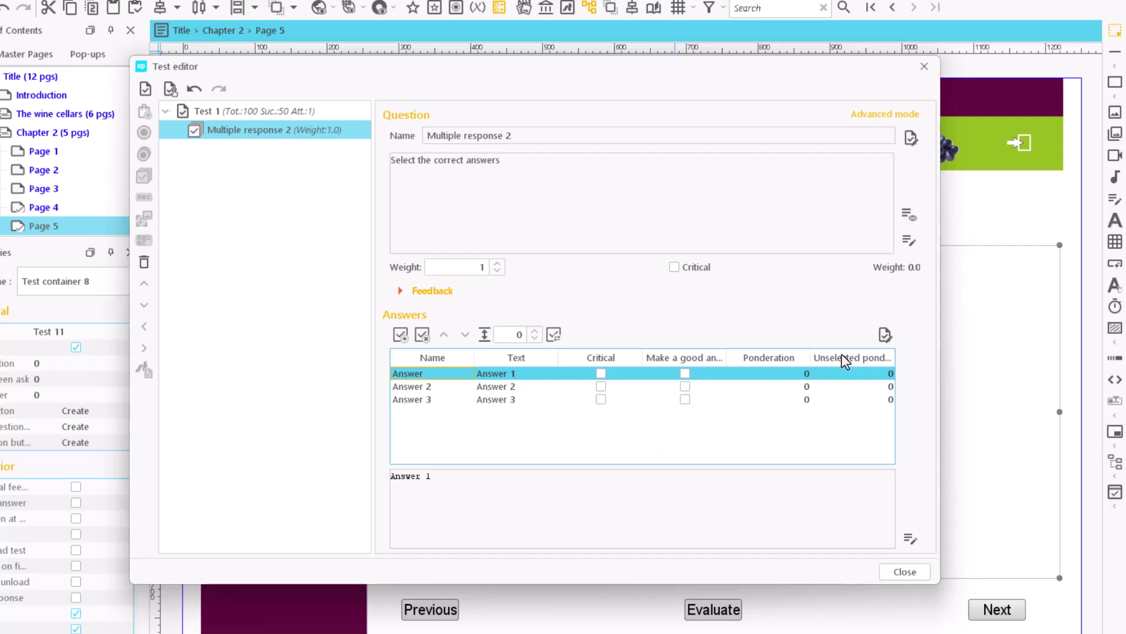
# Step: Review Answer 1's properties and confirm the formatted texts of Answer 1 and Answer 2
pyautogui.click(885, 336)
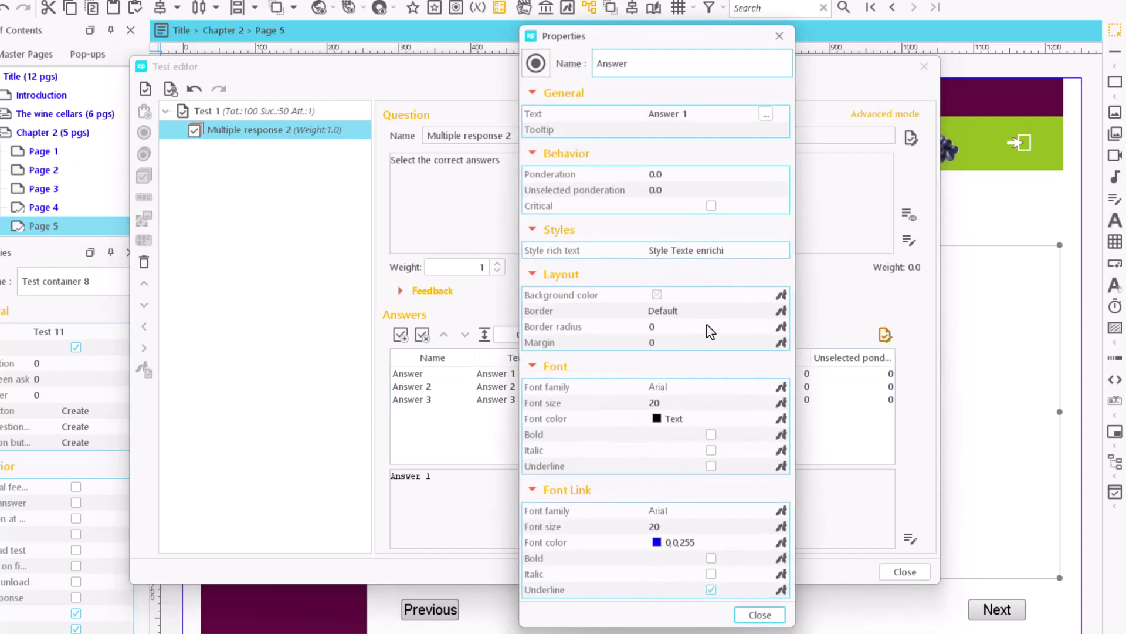
pyautogui.click(779, 35)
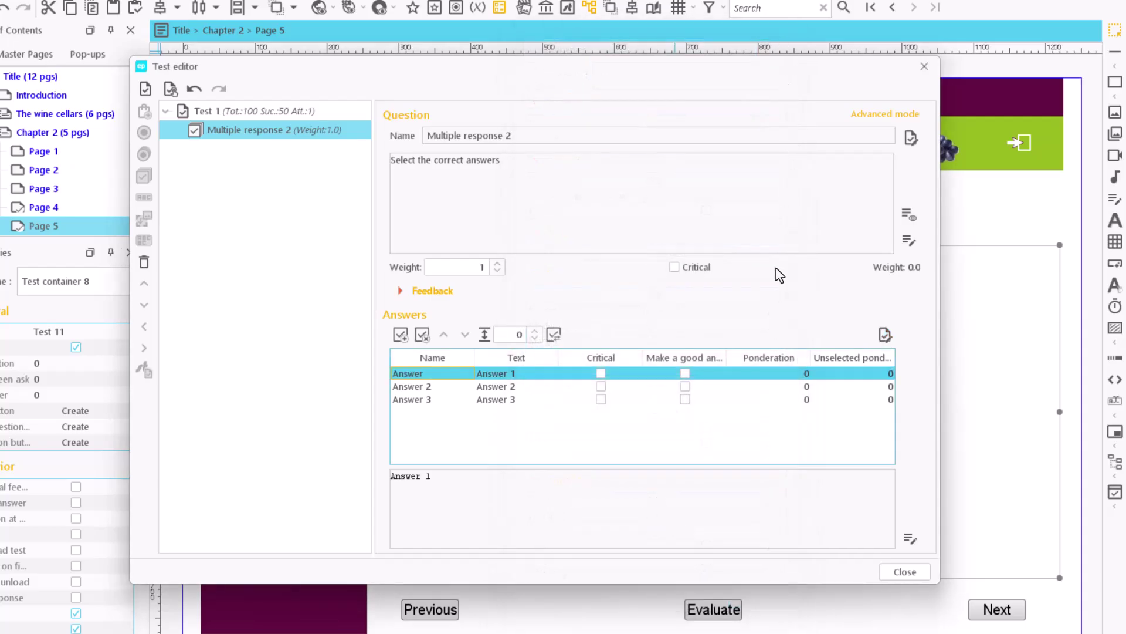
pyautogui.click(911, 540)
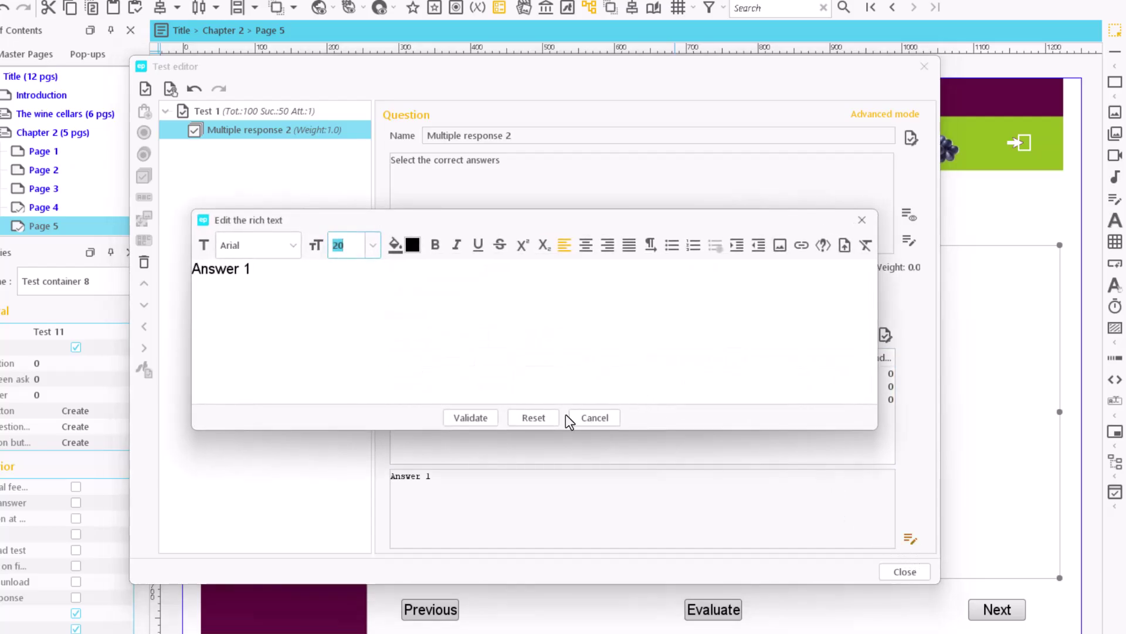
pyautogui.click(483, 416)
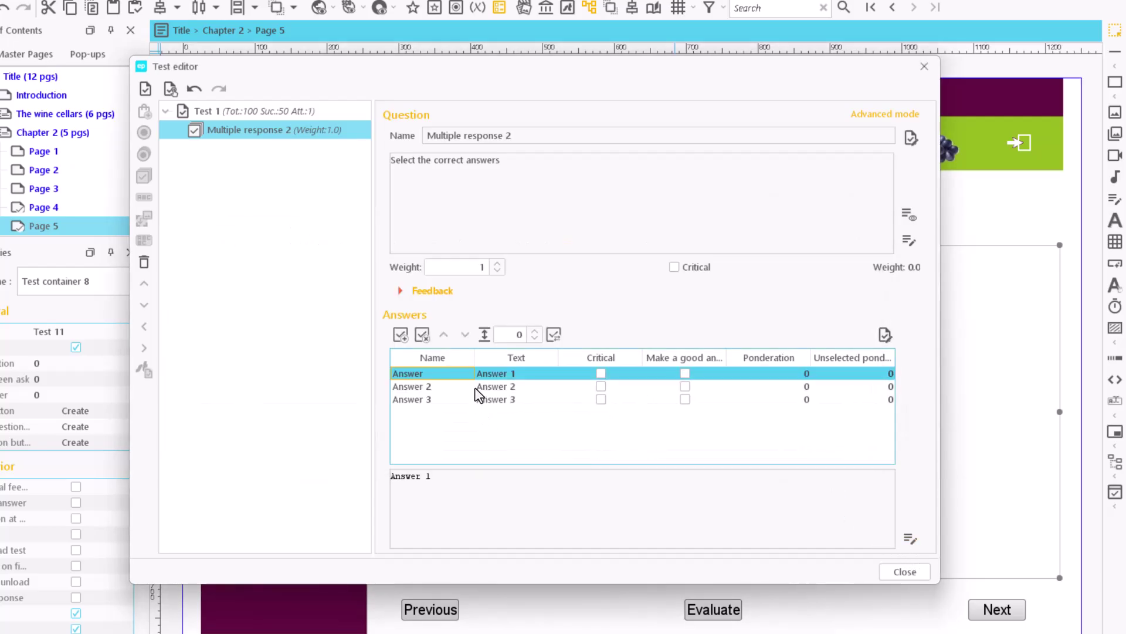
pyautogui.click(475, 387)
pyautogui.click(910, 541)
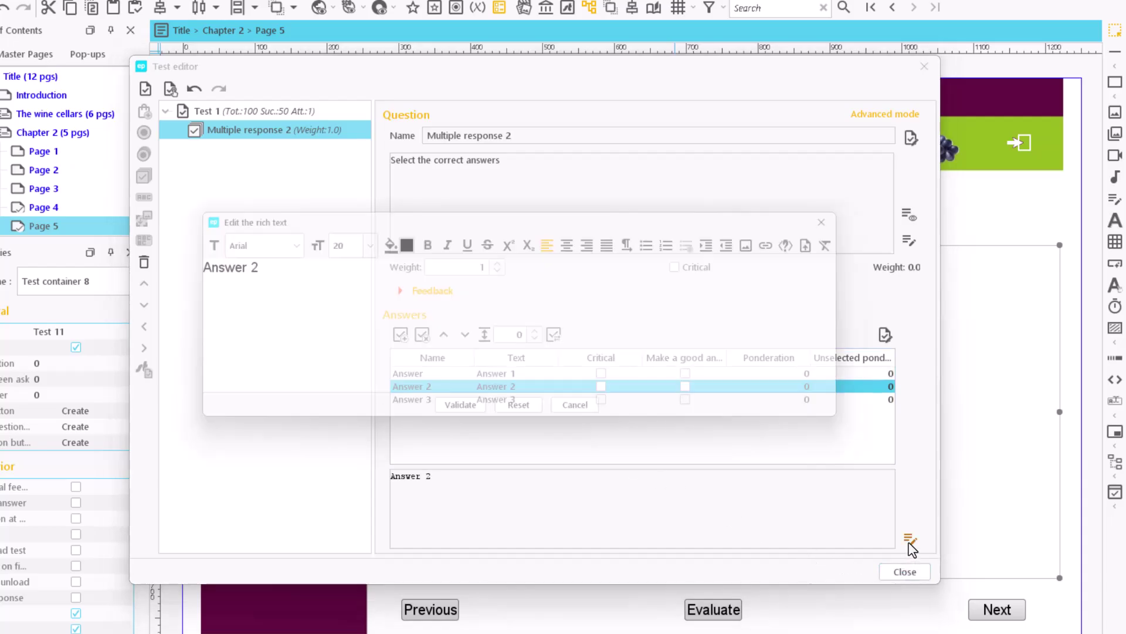
pyautogui.click(467, 415)
# Step: Move Answer 1 down and back to the top, then recheck its display properties
pyautogui.click(490, 376)
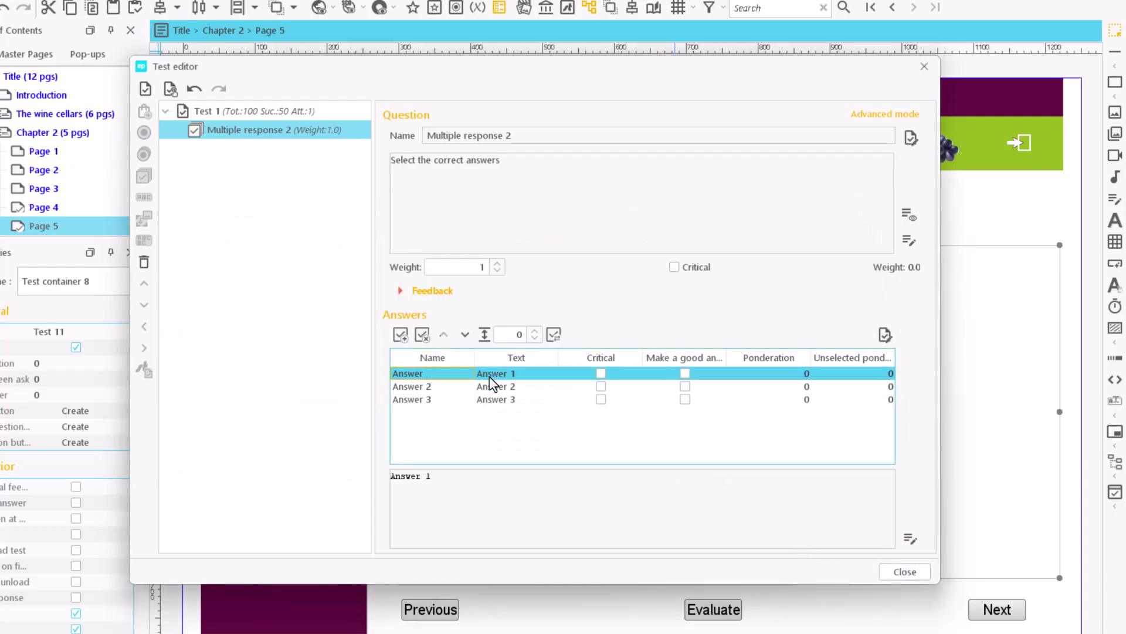
pyautogui.click(466, 336)
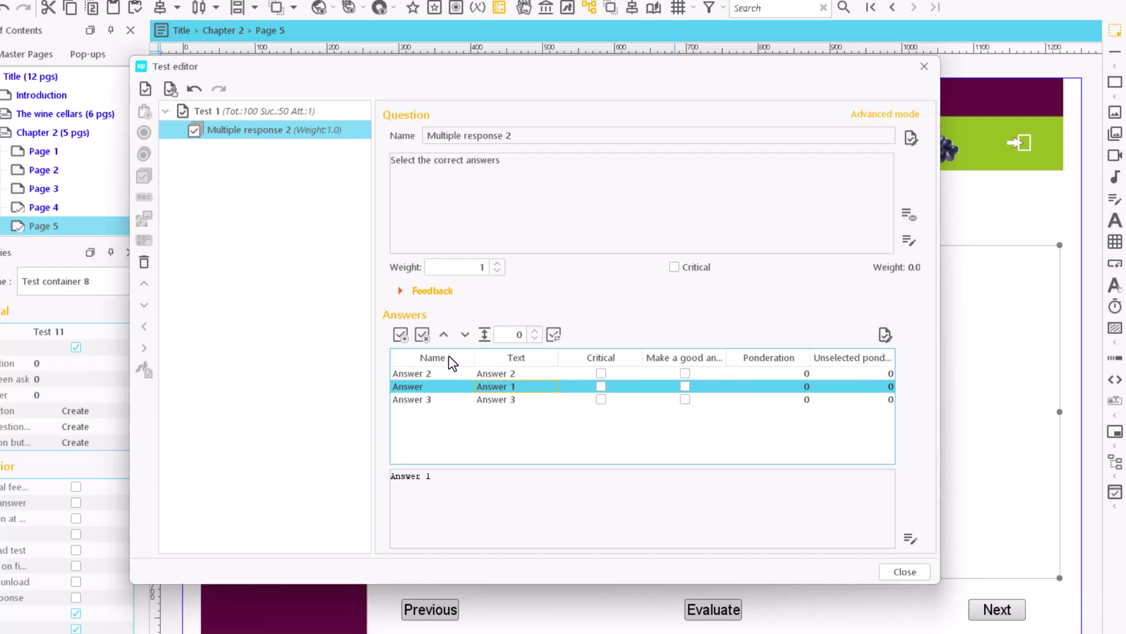
pyautogui.click(444, 335)
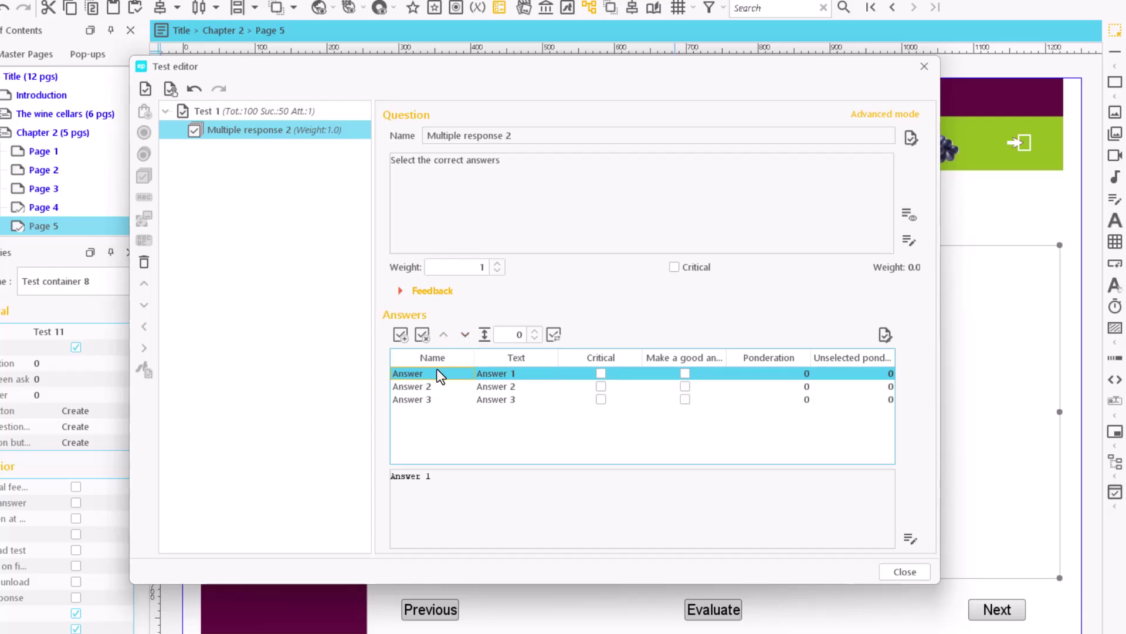
pyautogui.click(879, 333)
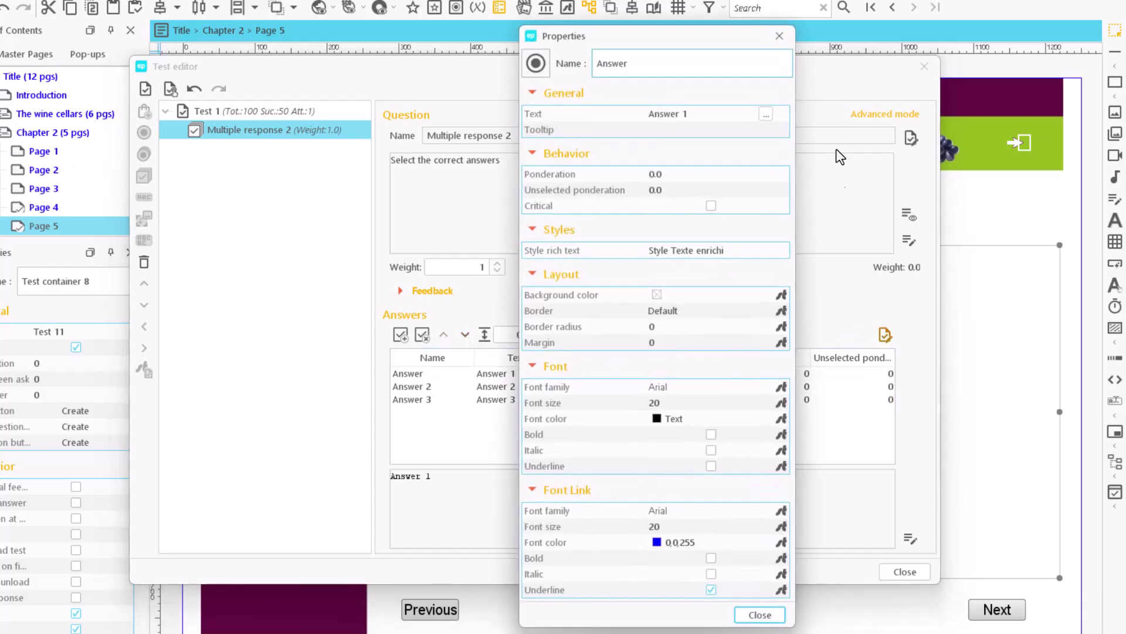
pyautogui.click(779, 37)
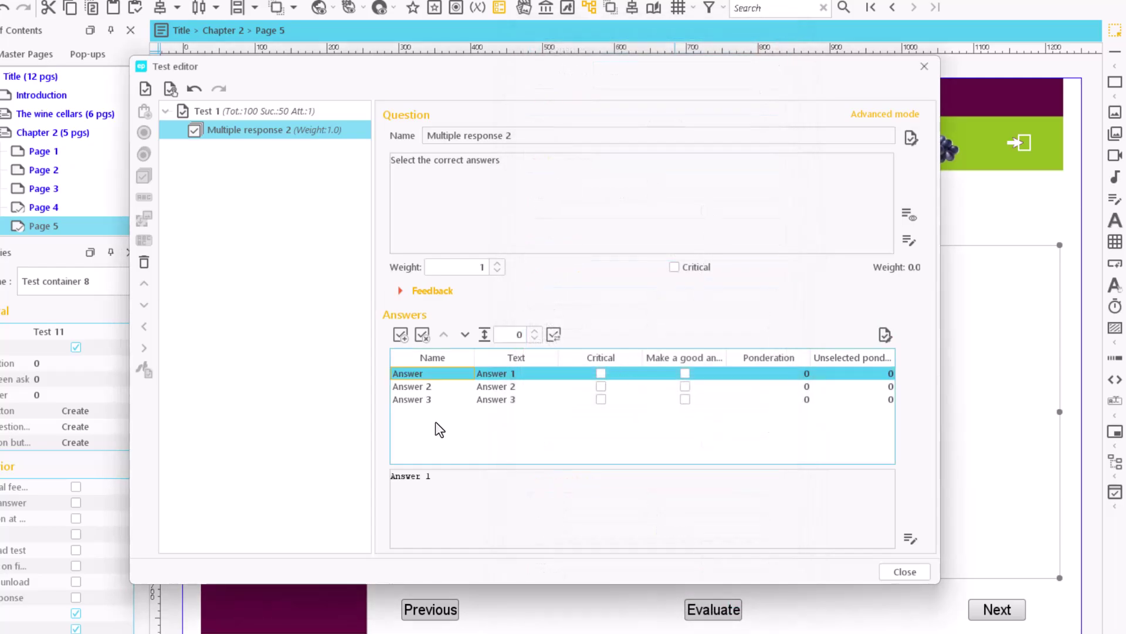
pyautogui.click(602, 385)
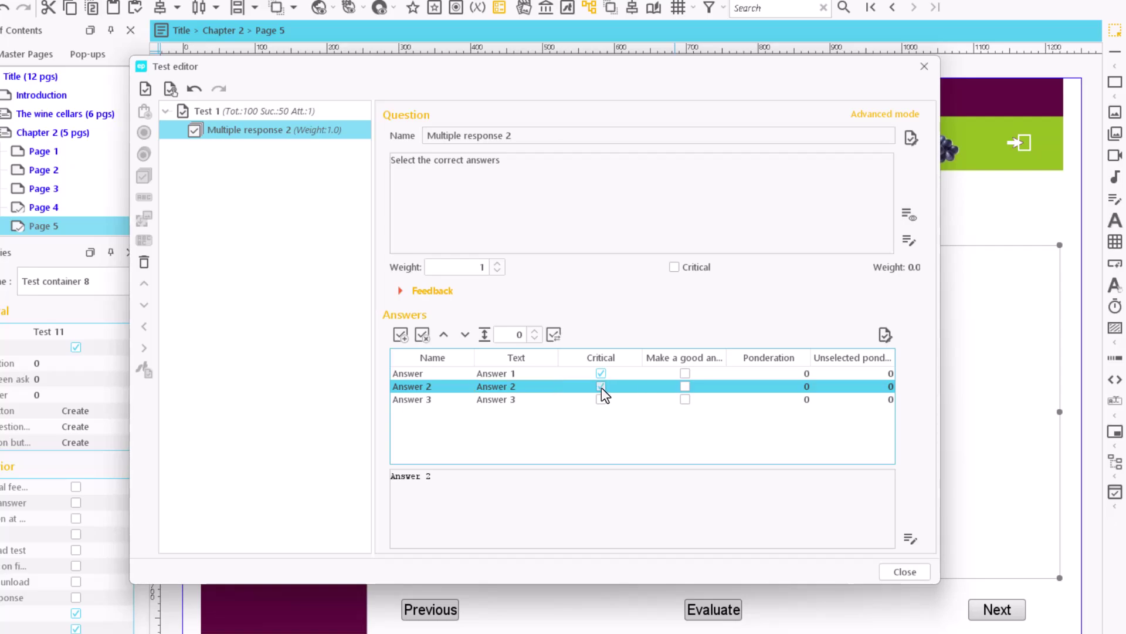
pyautogui.click(601, 372)
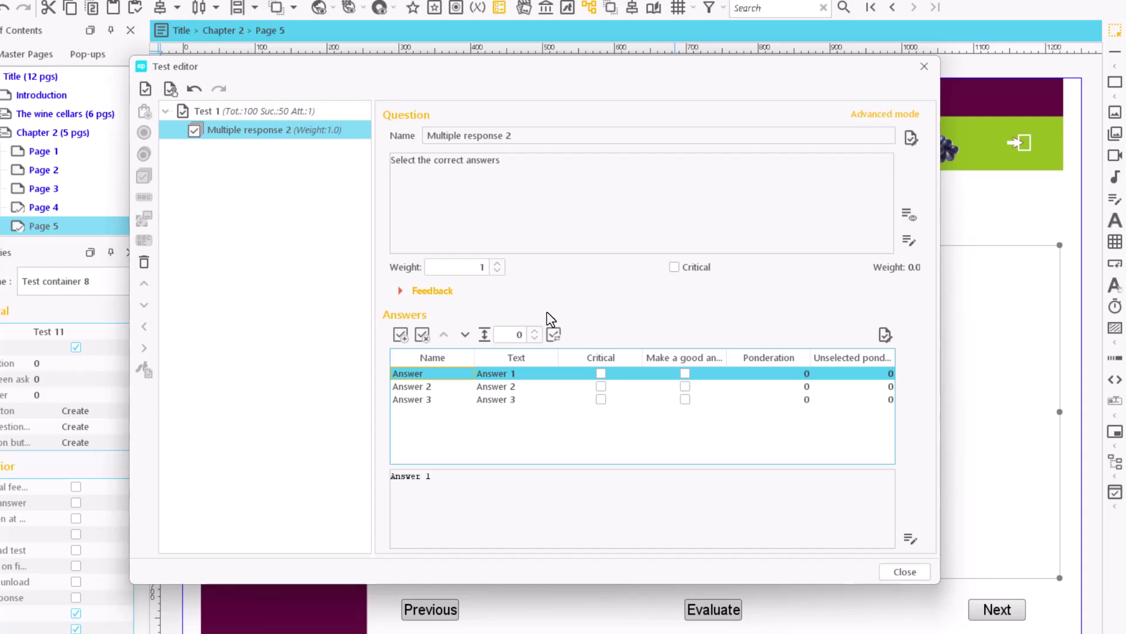
# Step: Set the question's good feedback to 'Correct'
pyautogui.click(434, 291)
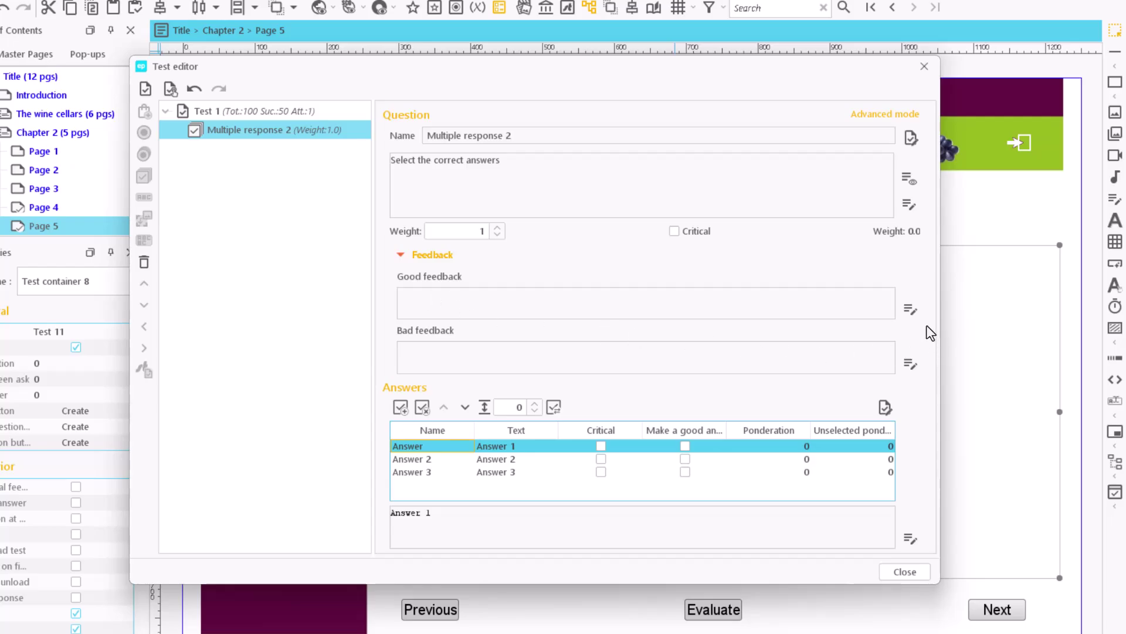
pyautogui.click(909, 308)
pyautogui.write('Coo')
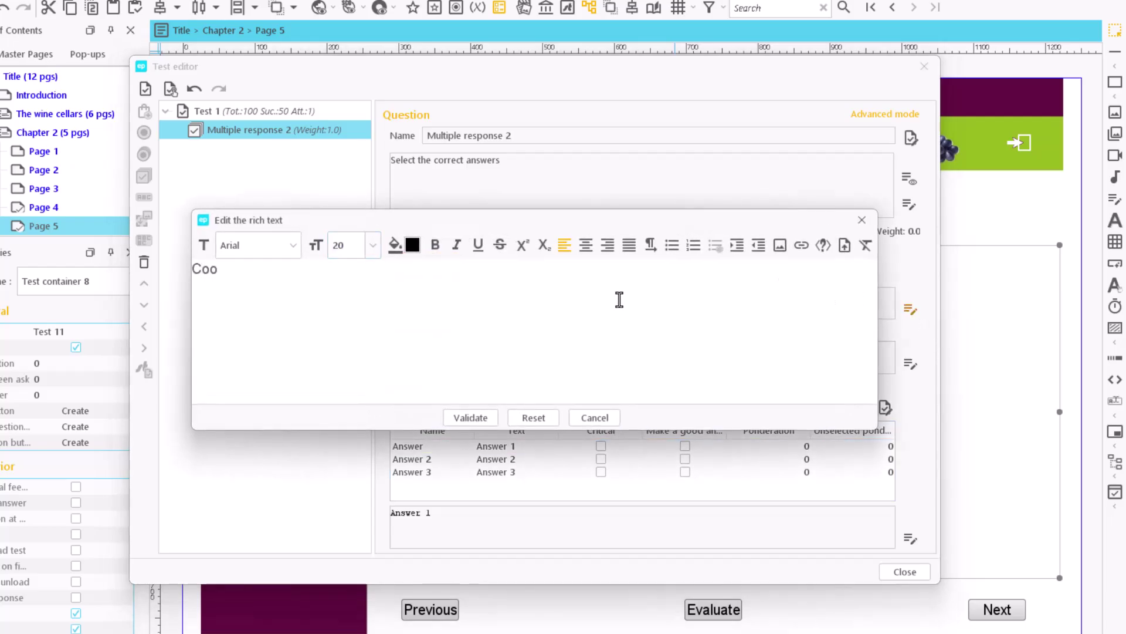
pyautogui.press('BackSpace')
pyautogui.write('rrect')
pyautogui.click(471, 418)
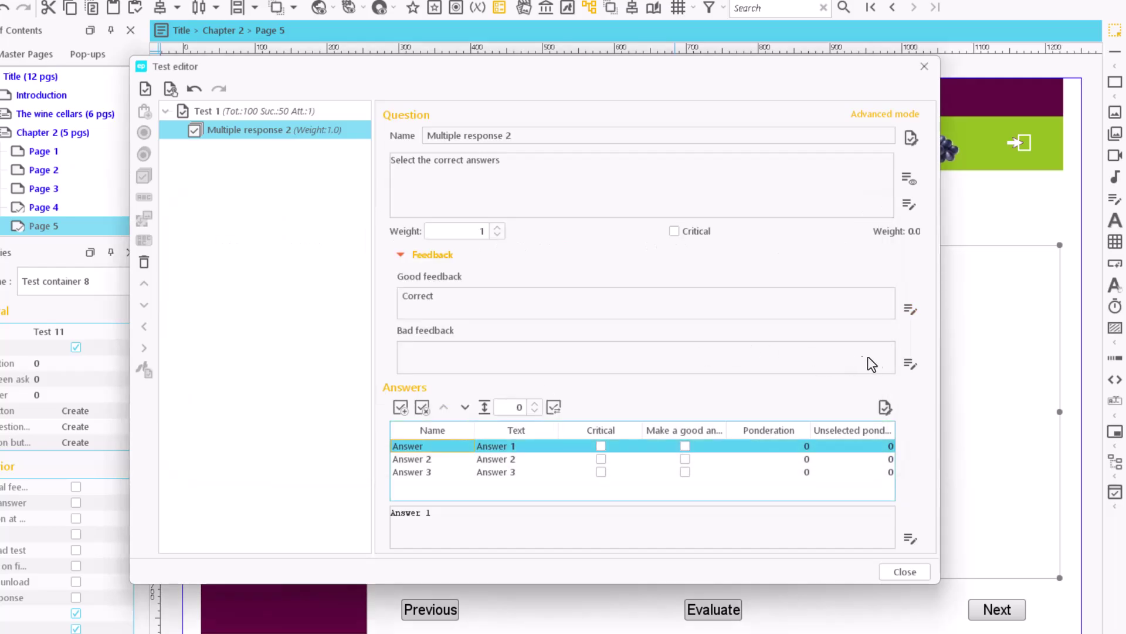
# Step: Set the bad feedback to 'Wrong', then tick Answer 1 as a good answer
pyautogui.click(910, 364)
pyautogui.write('Wrong')
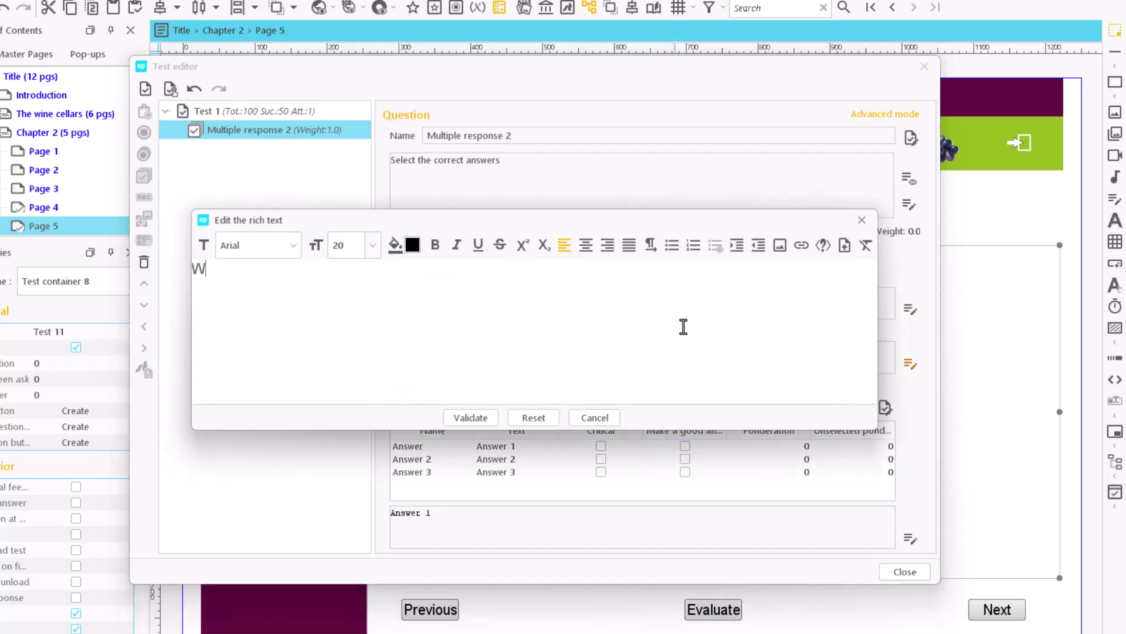
pyautogui.click(492, 424)
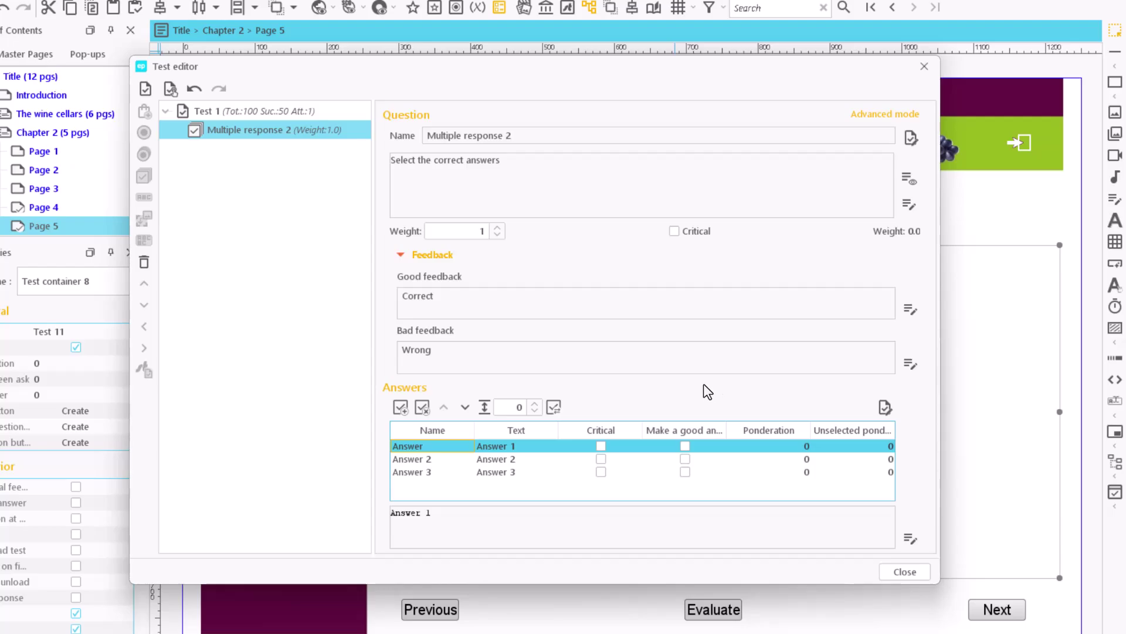
pyautogui.click(684, 446)
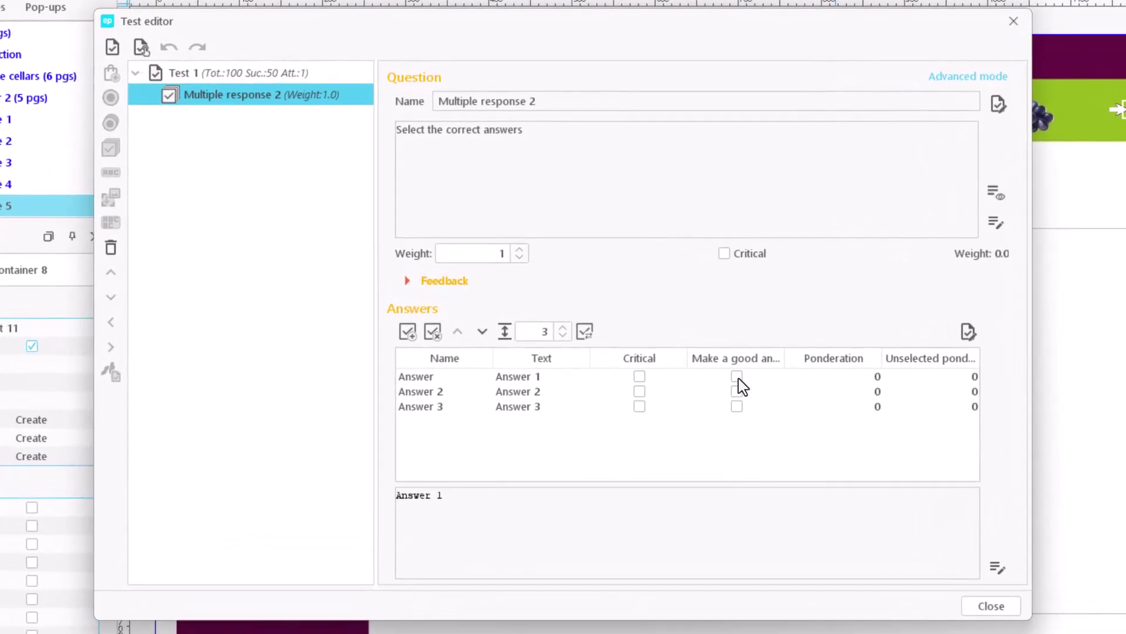
# Step: Mark Answers 1 and 3 as good answers and set Answer 2's ponderation to -1
pyautogui.click(737, 377)
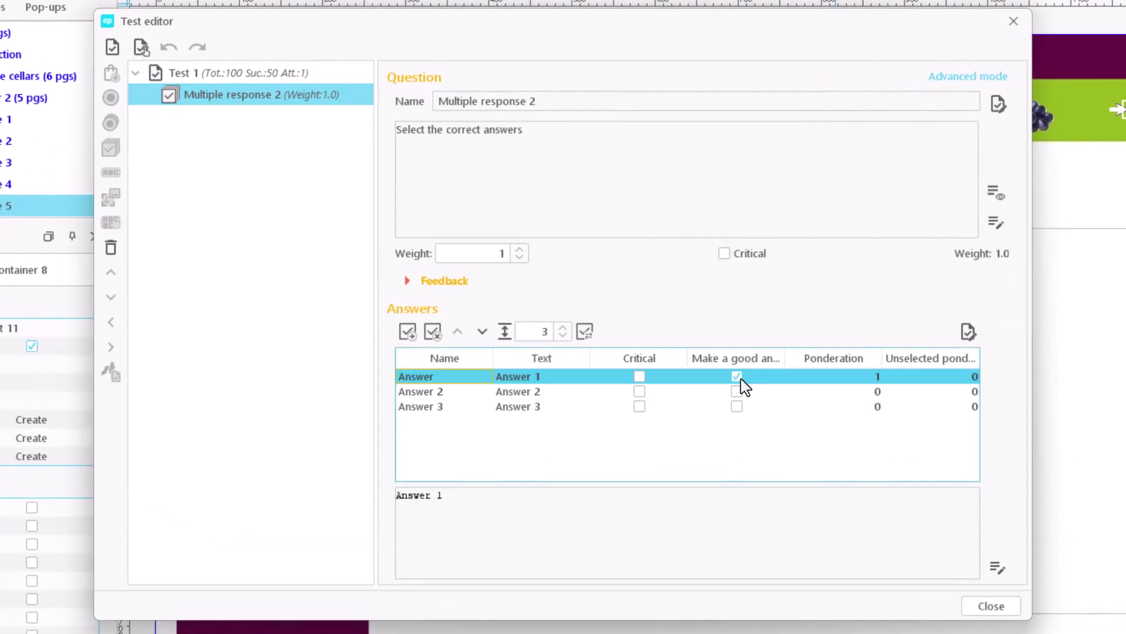
pyautogui.click(737, 407)
pyautogui.click(878, 391)
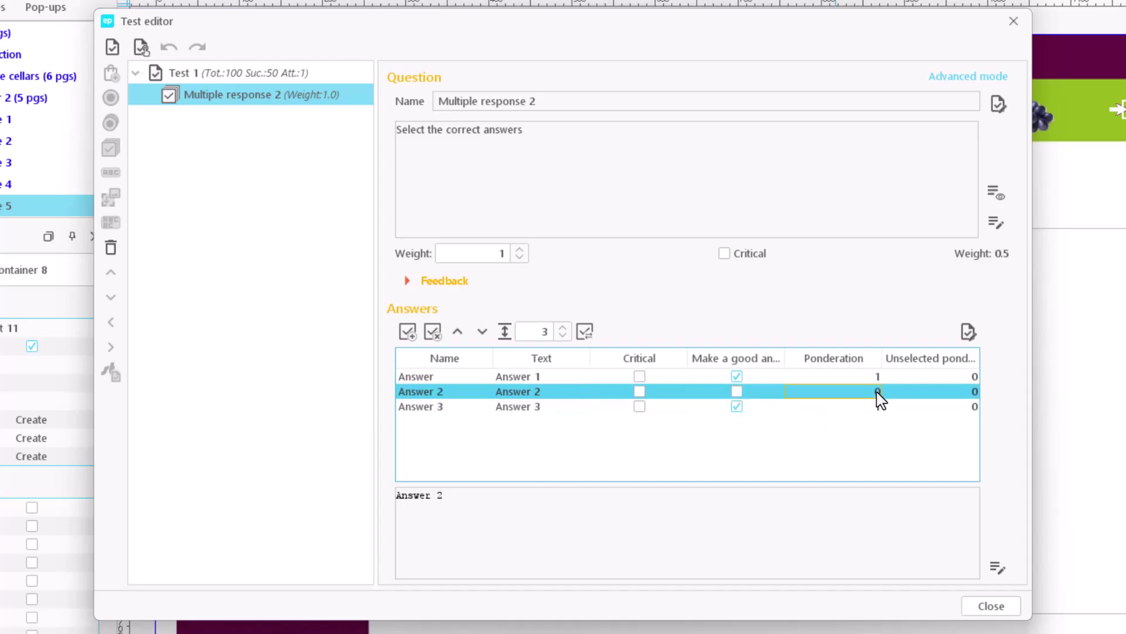
pyautogui.click(875, 393)
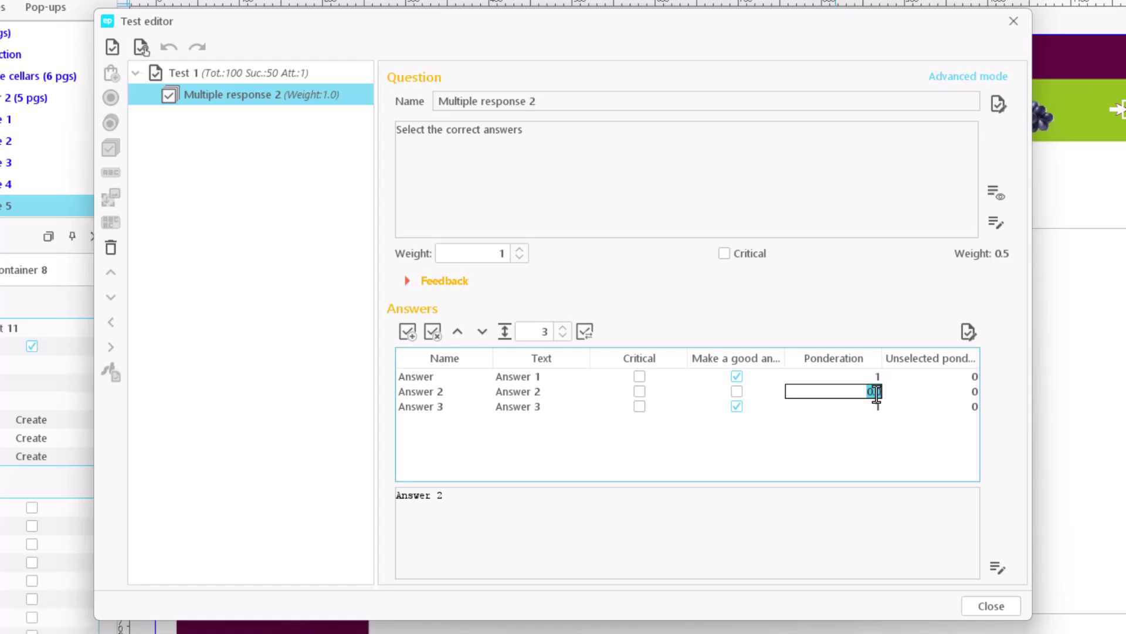
pyautogui.press('BackSpace')
pyautogui.write('-1')
pyautogui.press('Return')
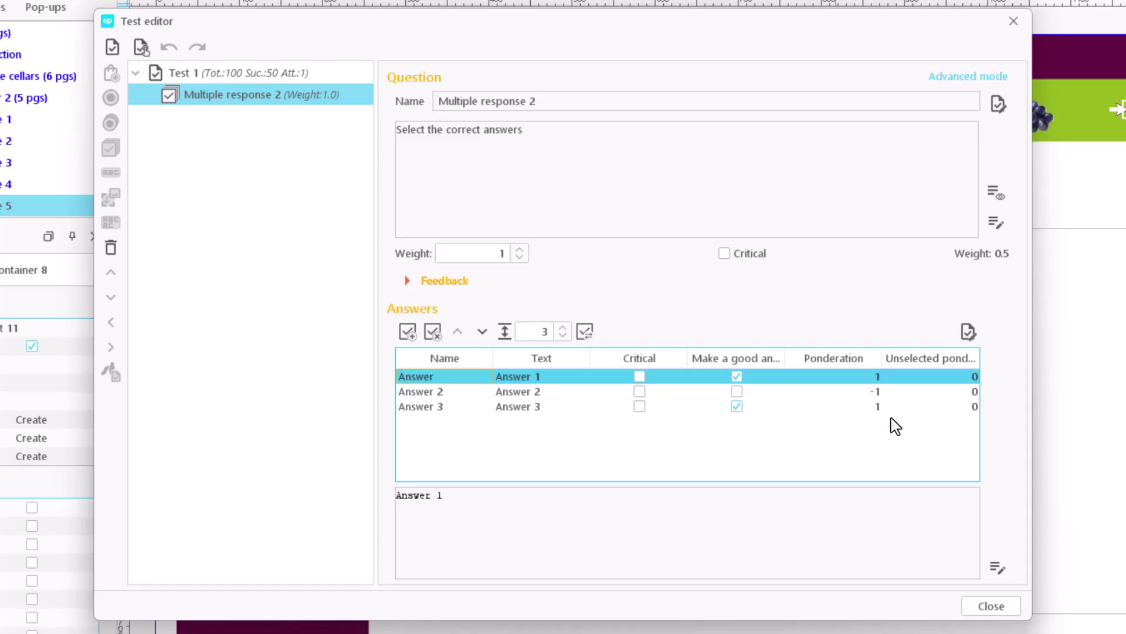
pyautogui.click(850, 391)
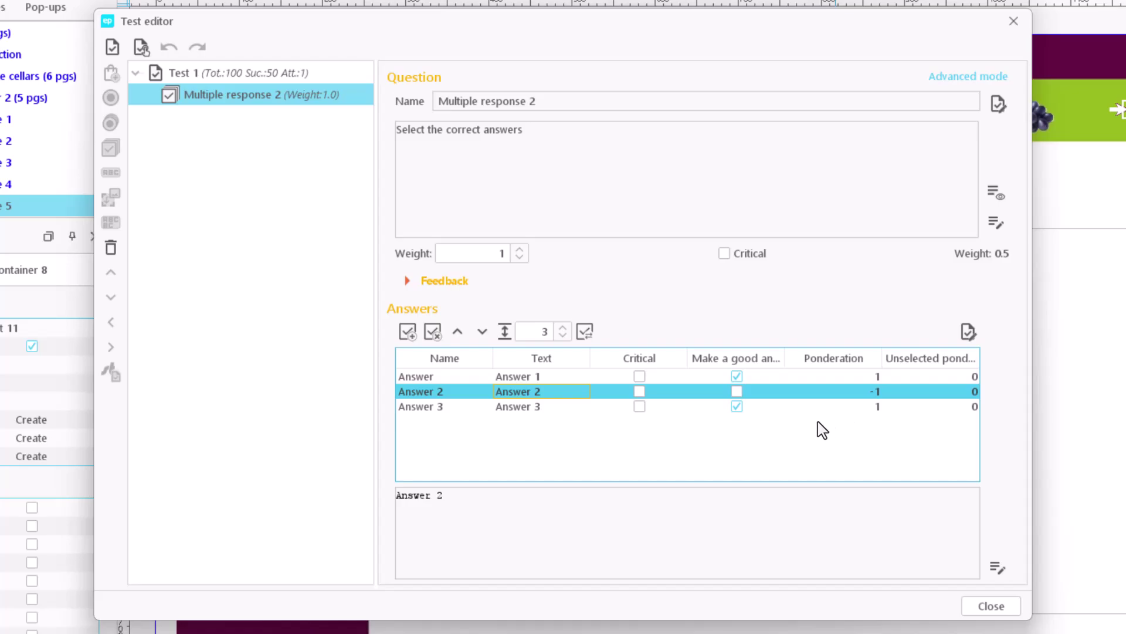
# Step: Reset Answer 2's ponderation to 0 and set the number of answers to 3
pyautogui.click(859, 374)
pyautogui.click(859, 389)
pyautogui.click(874, 392)
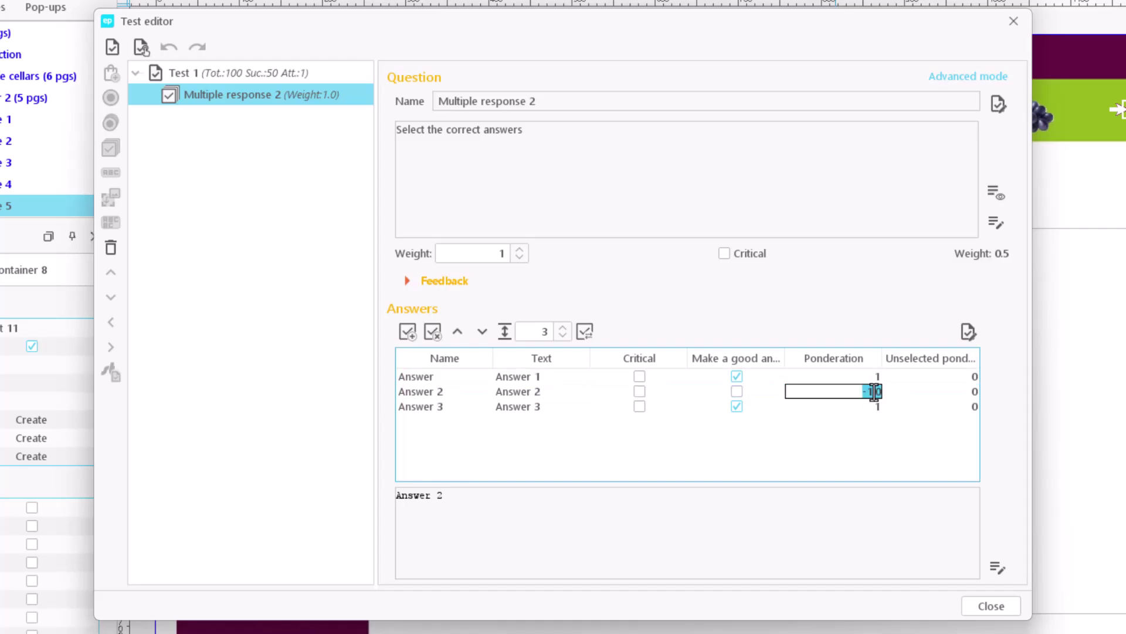
pyautogui.write('0')
pyautogui.press('Return')
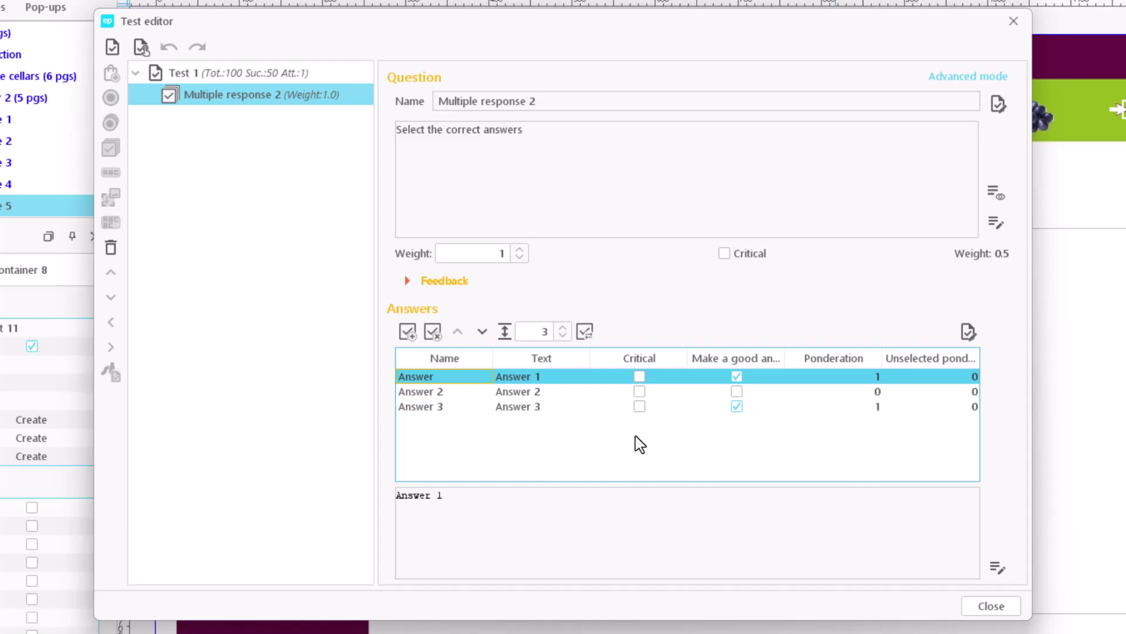
pyautogui.click(543, 332)
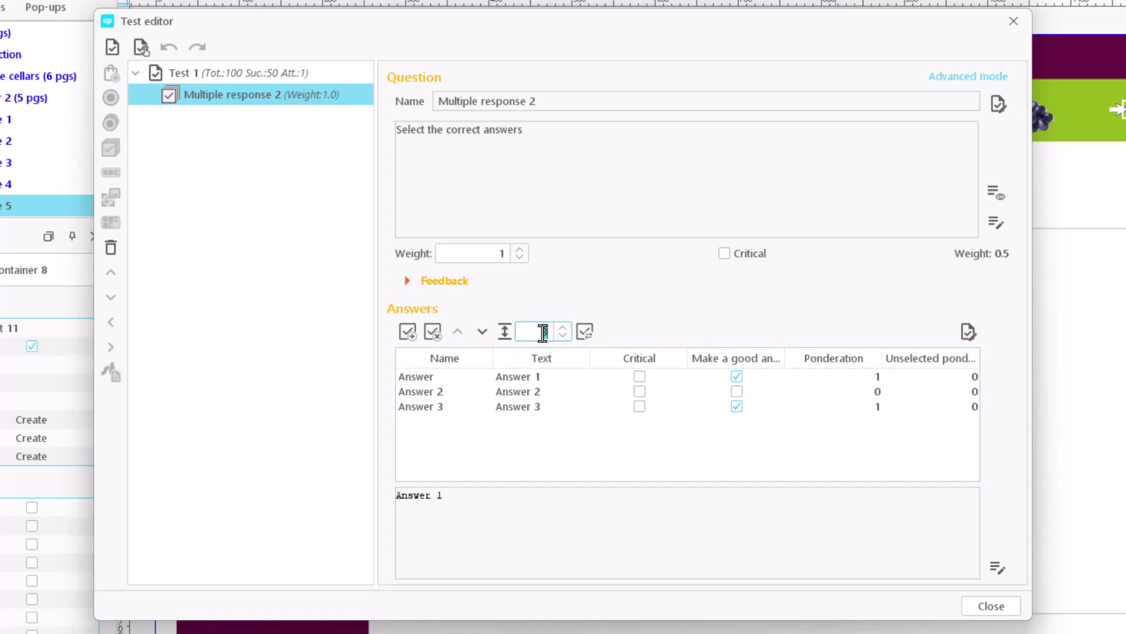
pyautogui.press('BackSpace')
pyautogui.write('3')
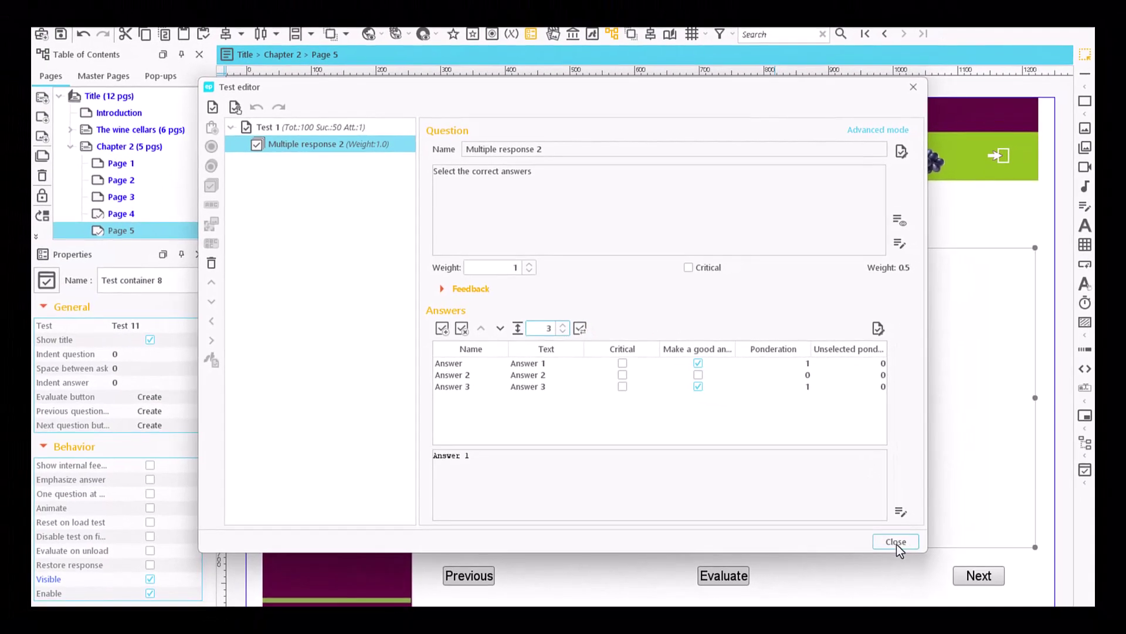
# Step: Close the test editor and open the Preview dialog for Page 5
pyautogui.click(991, 605)
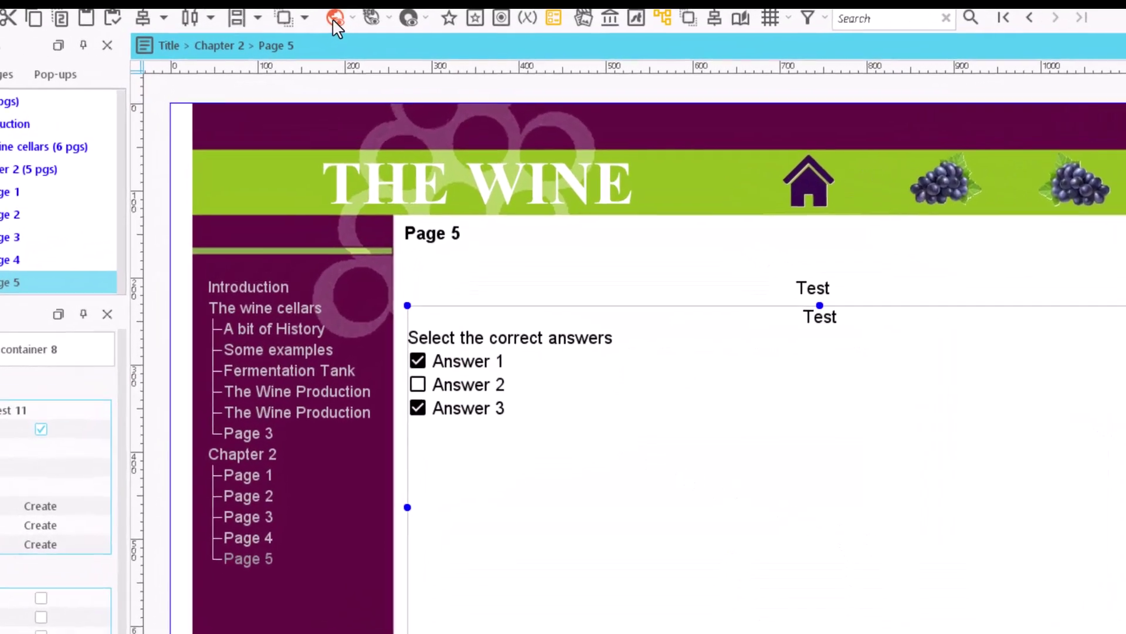
pyautogui.click(333, 18)
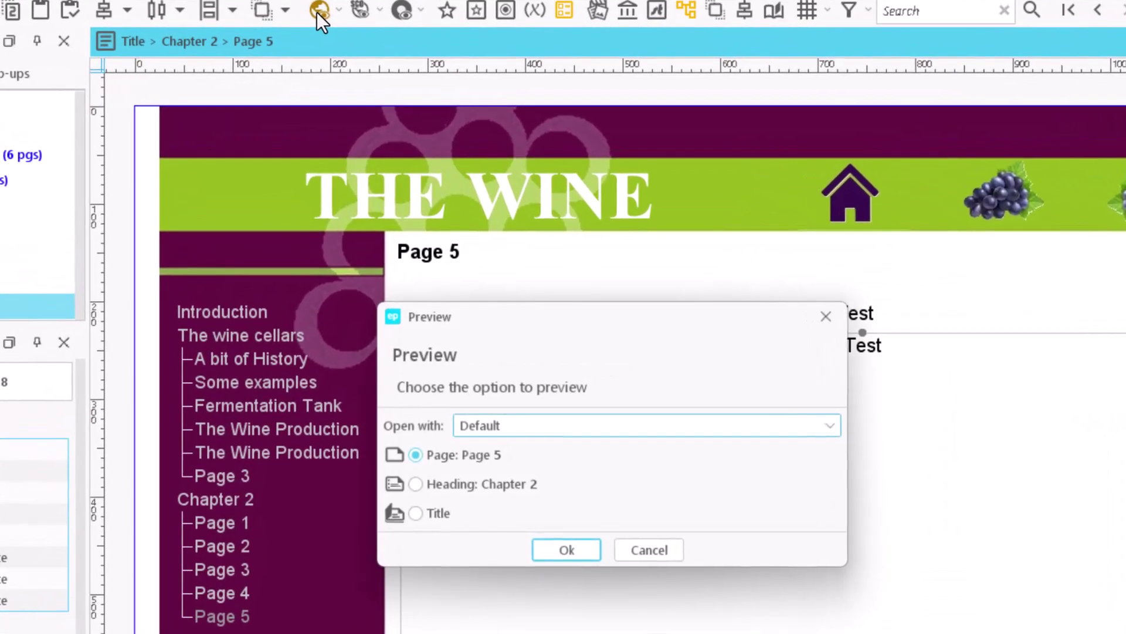